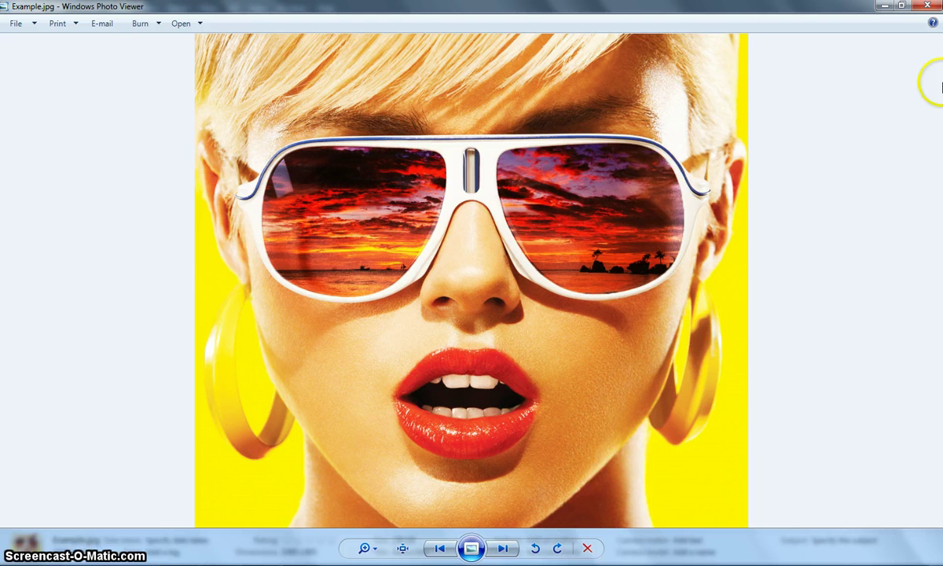
# Switch from the Example.jpg preview to Photoshop, where Beach.jpg and Sunglasses.jpg are open.
pyautogui.hotkey('alt', 'Tab')
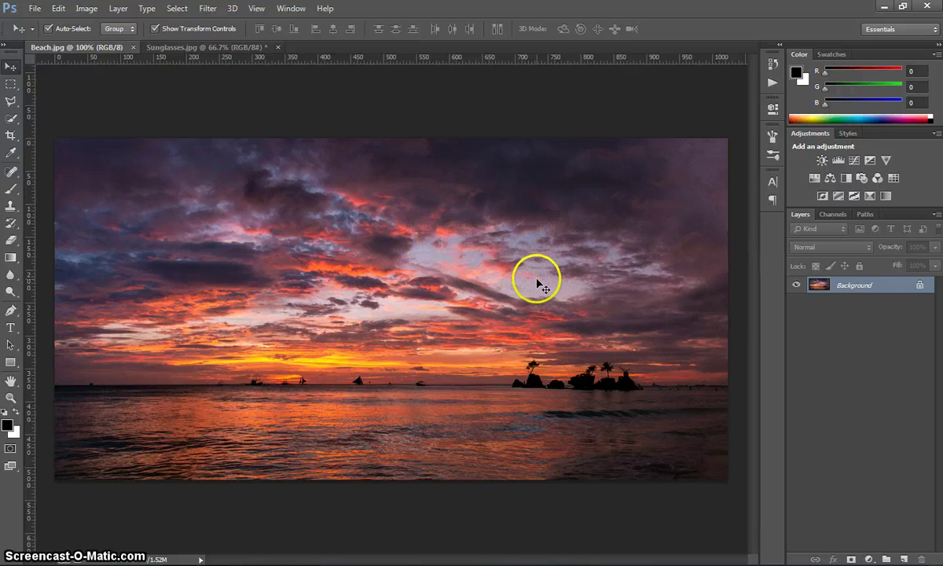
# In Sunglasses.jpg, duplicate the Background layer as 'Background copy'.
pyautogui.click(238, 49)
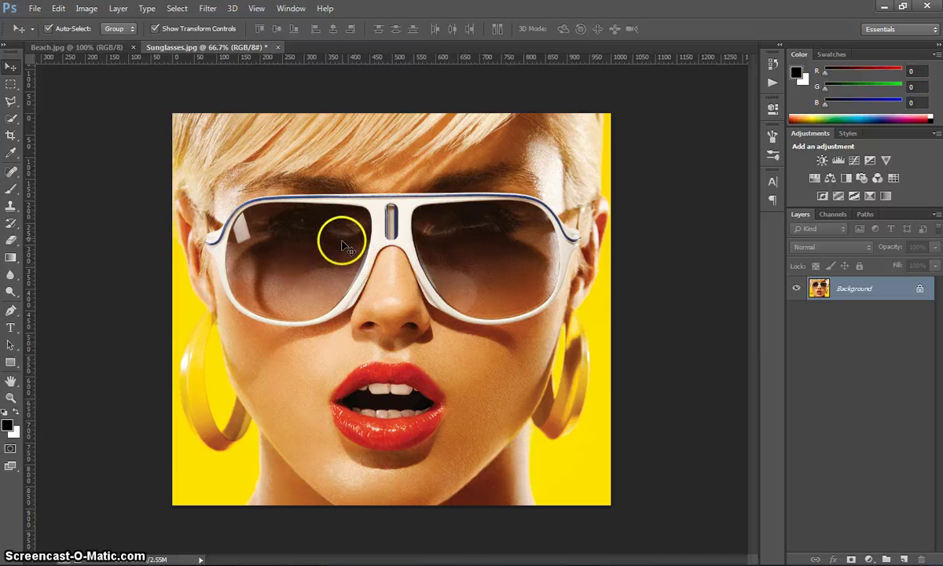
pyautogui.doubleClick(865, 291)
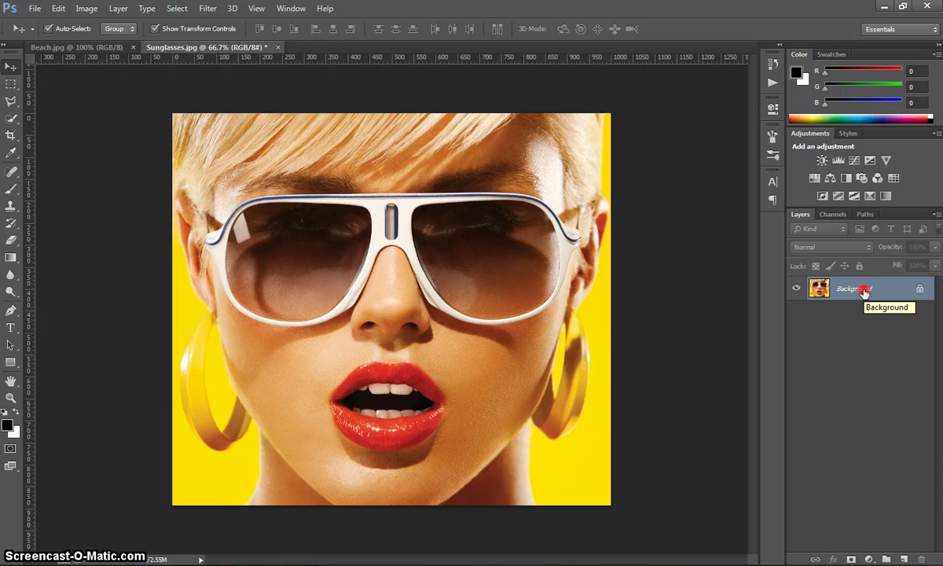
pyautogui.rightClick(864, 291)
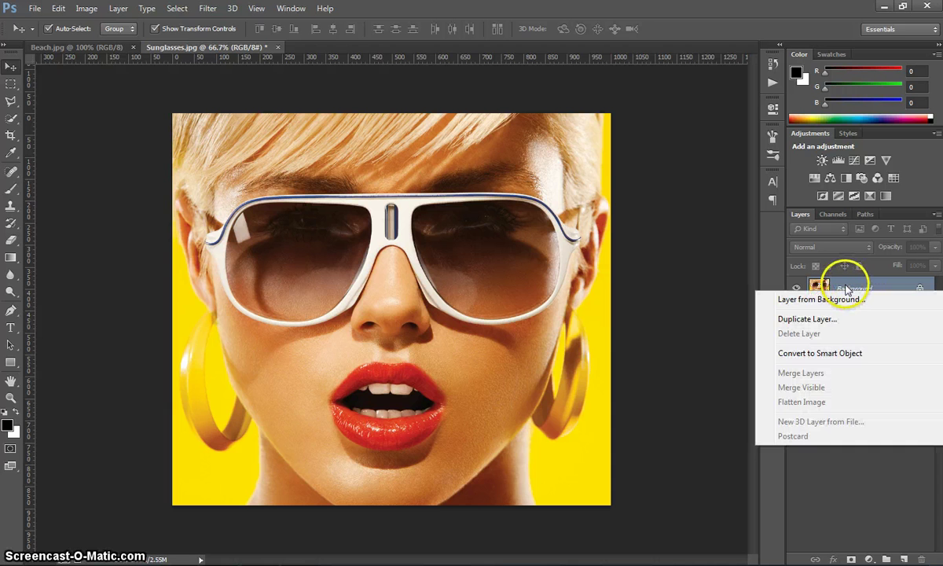
pyautogui.click(834, 320)
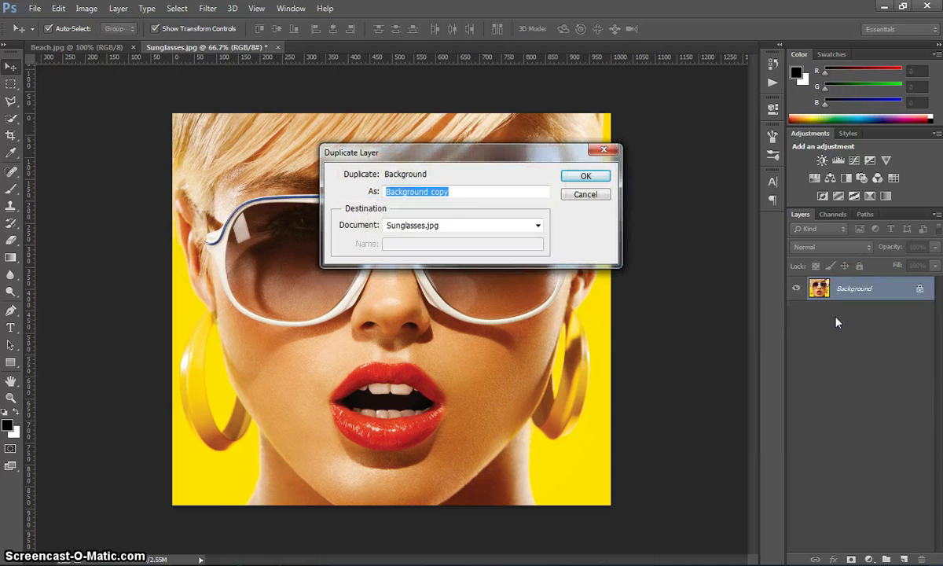
pyautogui.click(583, 178)
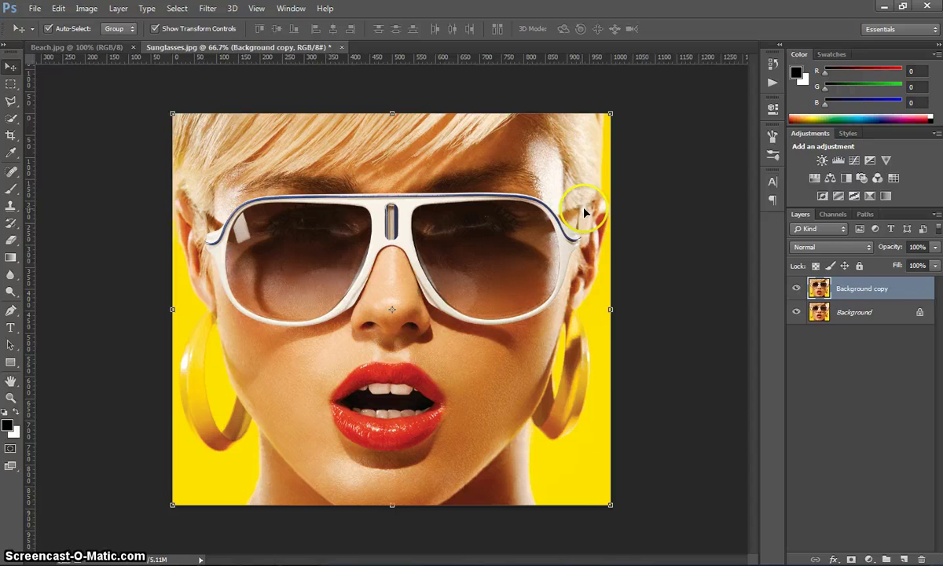
# Select both lenses with the Quick Selection Tool and turn the selection into a layer mask on Background copy.
pyautogui.click(13, 118)
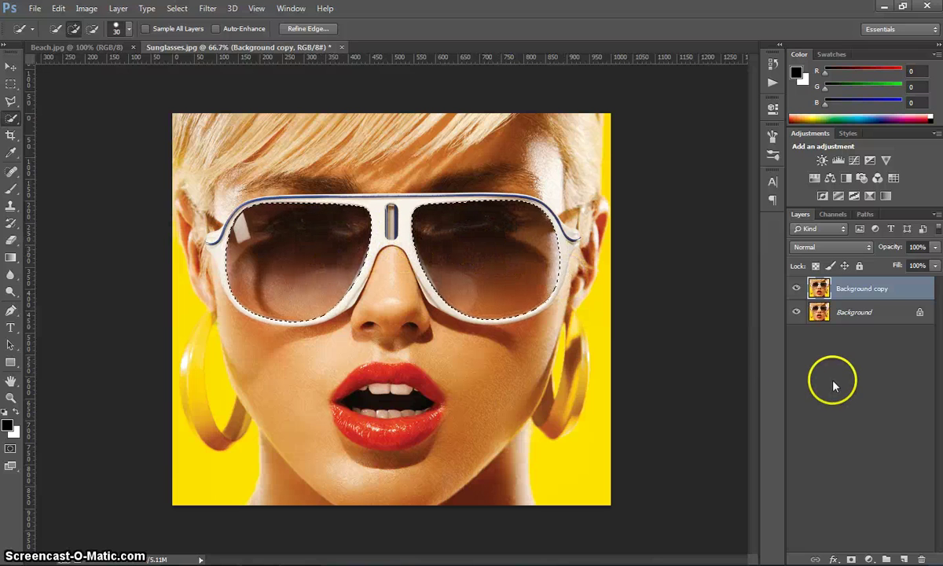
pyautogui.click(852, 559)
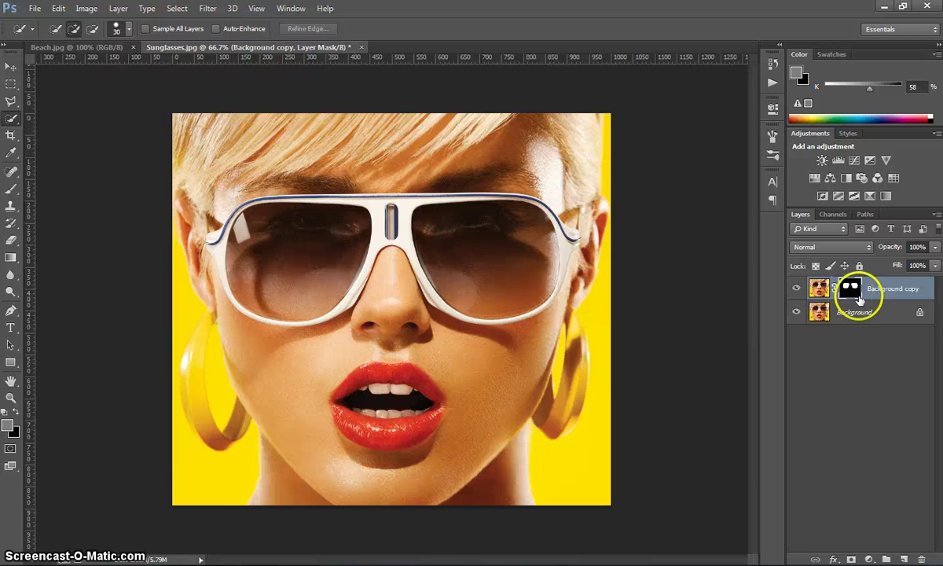
# Copy all of Beach.jpg and paste it into Sunglasses.jpg as Layer 1.
pyautogui.click(69, 47)
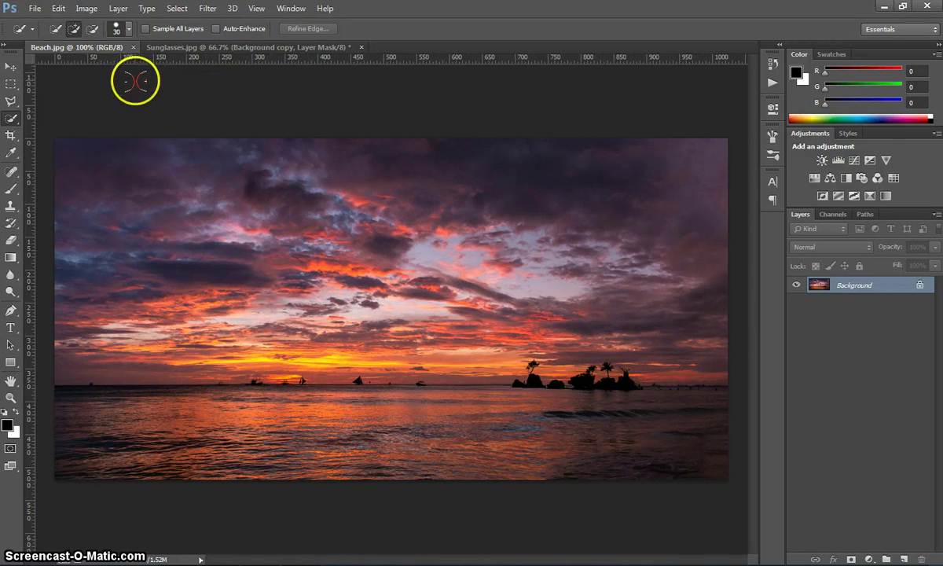
pyautogui.click(173, 9)
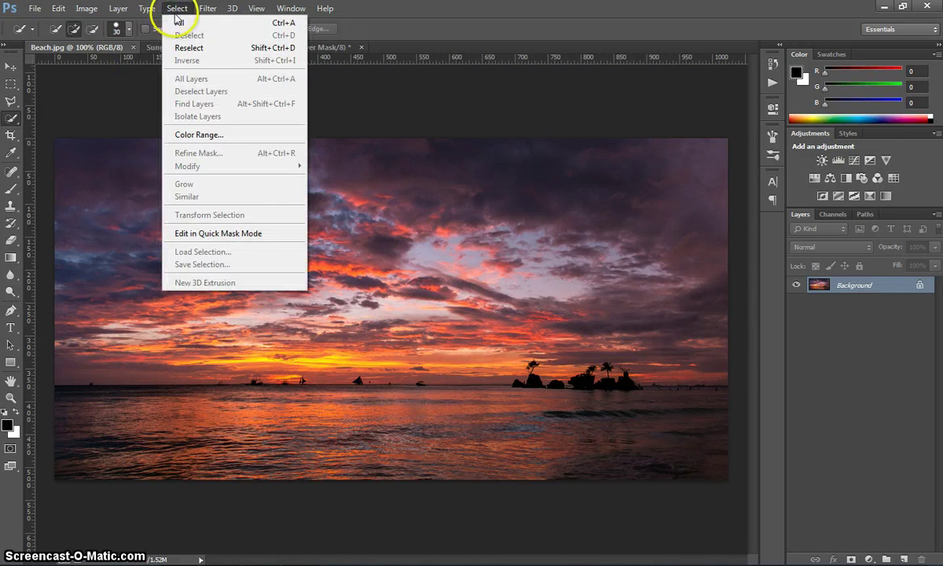
pyautogui.click(217, 26)
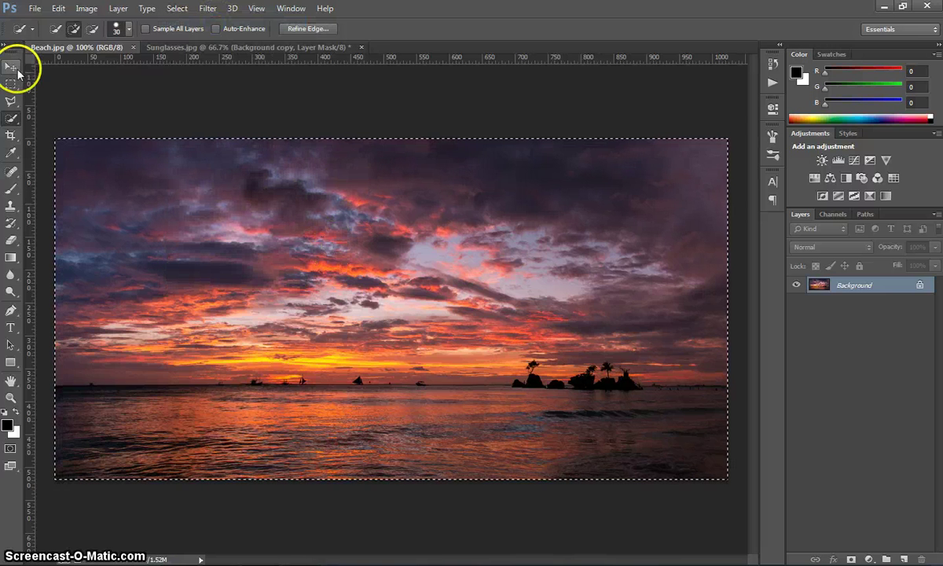
pyautogui.click(16, 68)
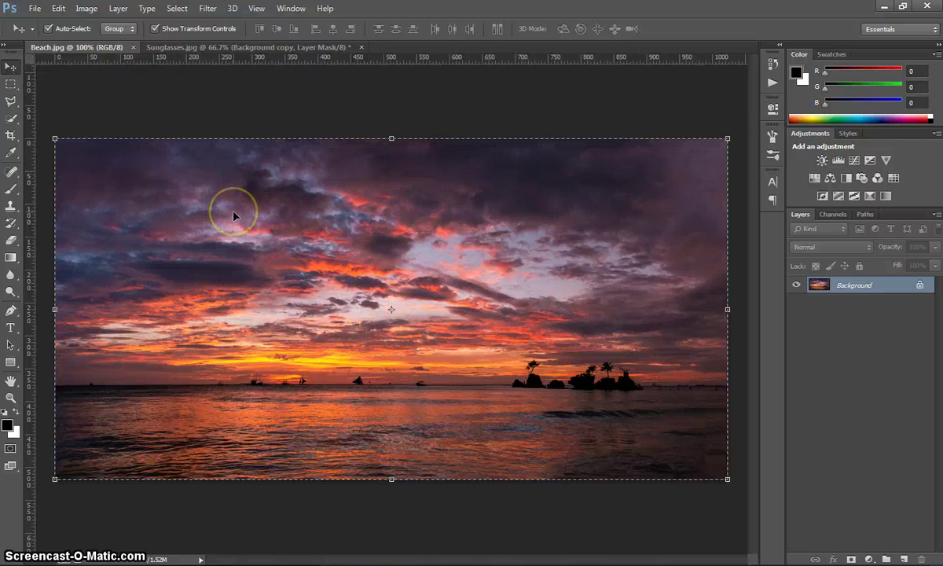
pyautogui.click(59, 9)
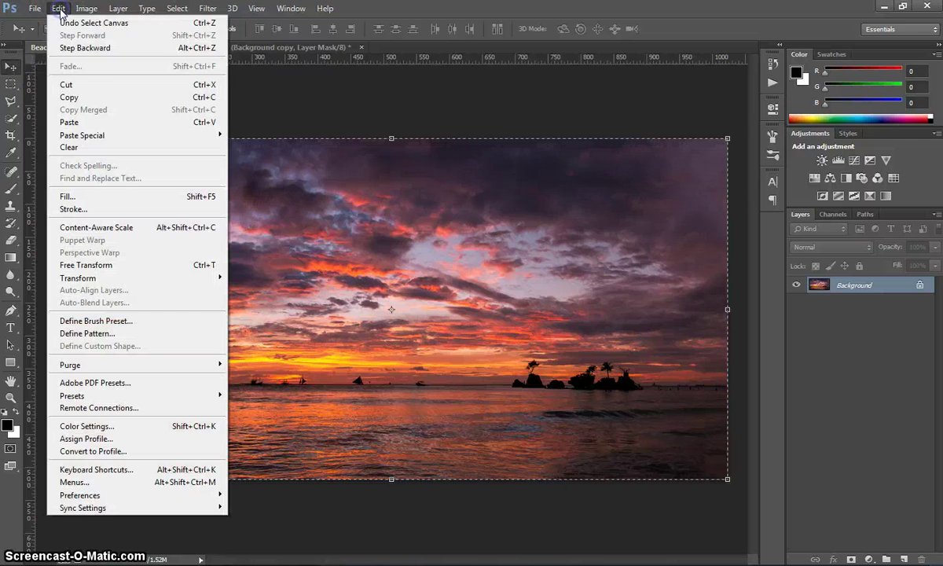
pyautogui.click(88, 97)
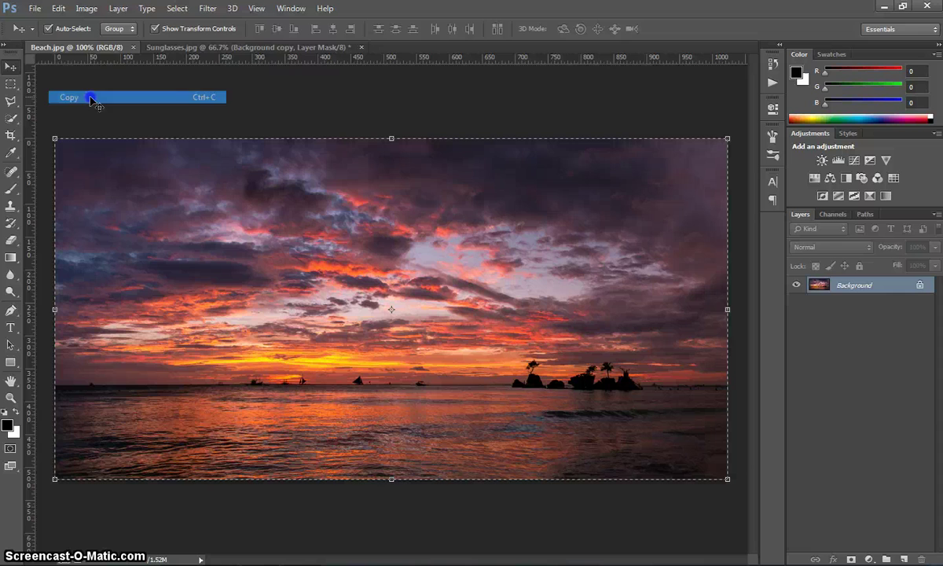
pyautogui.click(174, 48)
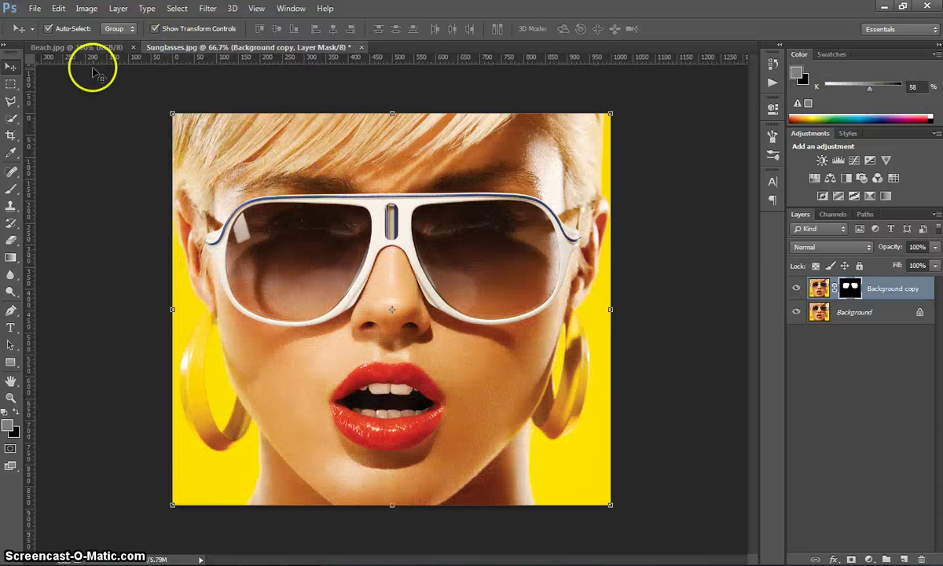
pyautogui.click(59, 9)
# Move the sunset over the sunglasses, clip Layer 1 to Background copy, and reposition it within the lenses.
pyautogui.click(92, 121)
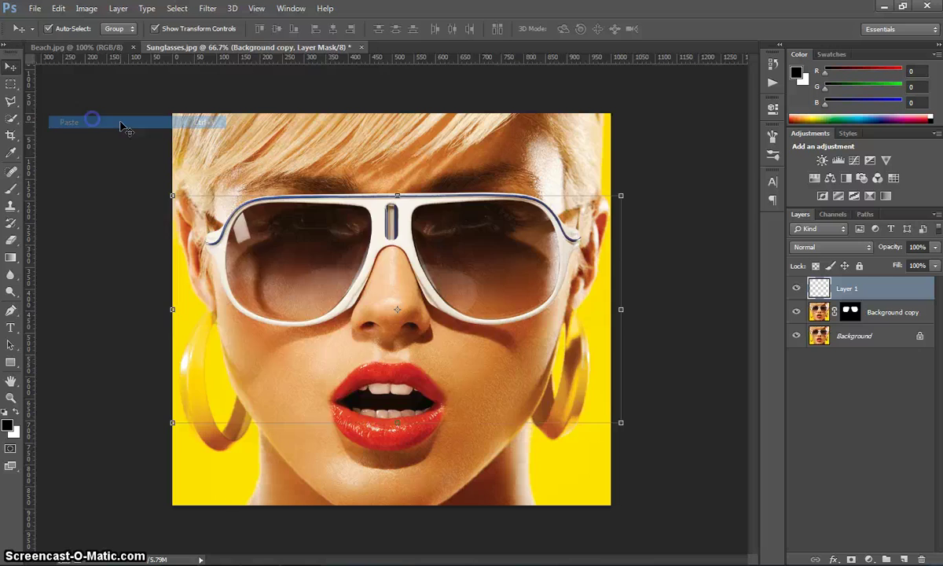
pyautogui.moveTo(472, 308)
pyautogui.mouseDown()
pyautogui.moveTo(484, 305)
pyautogui.moveTo(470, 303)
pyautogui.mouseUp()
pyautogui.moveTo(381, 304); pyautogui.dragTo(388, 245)
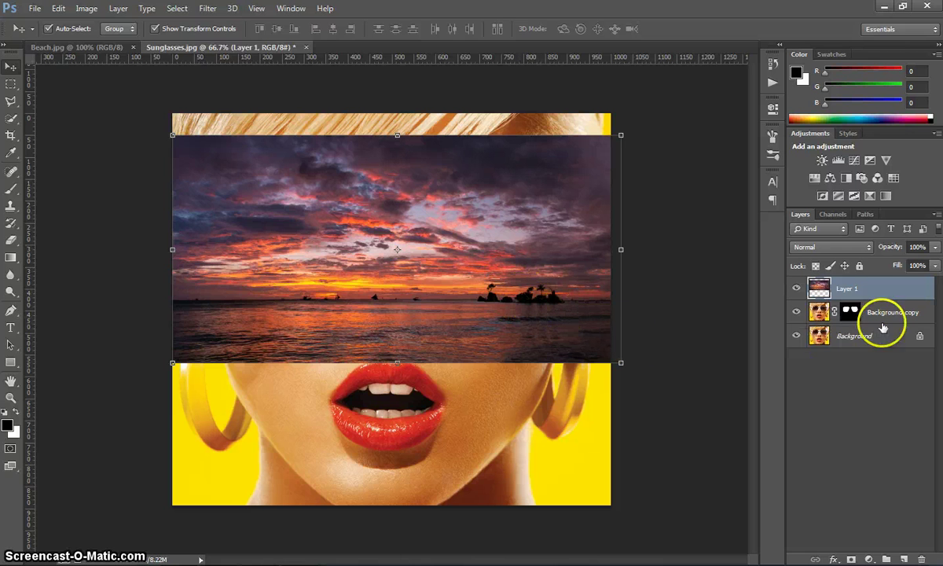
pyautogui.rightClick(860, 292)
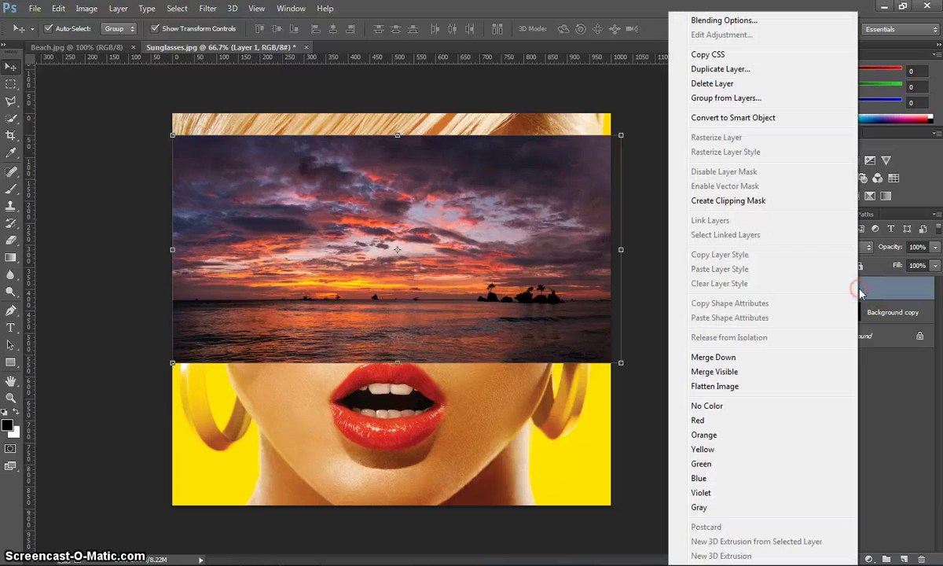
pyautogui.click(780, 201)
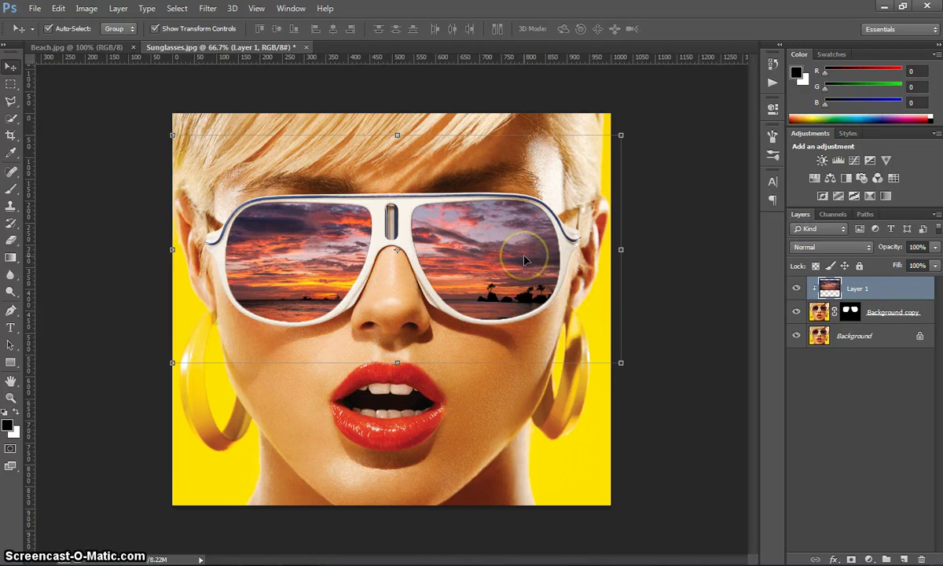
pyautogui.moveTo(524, 260); pyautogui.dragTo(507, 238)
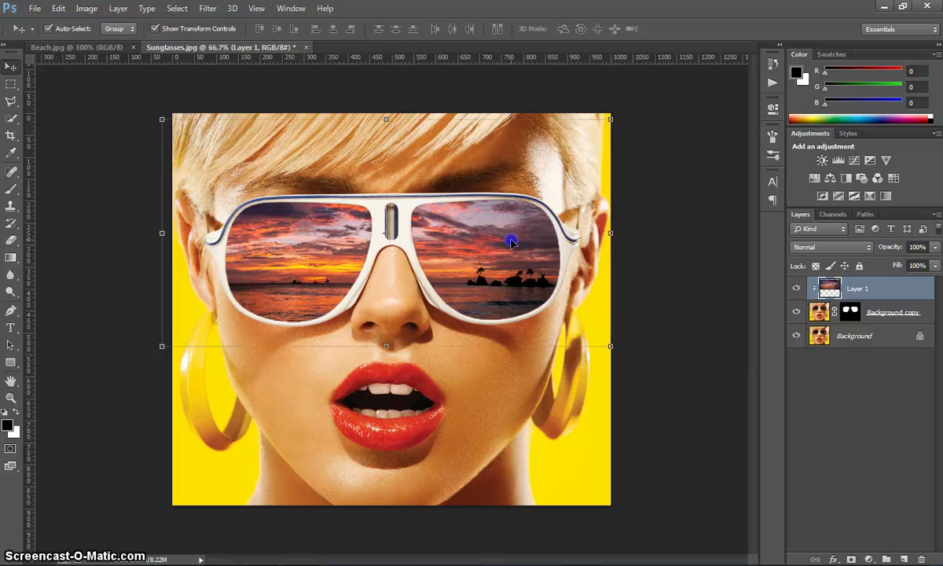
# Set Layer 1's blend mode to Hard Light after comparing Color Dodge and Soft Light.
pyautogui.click(681, 236)
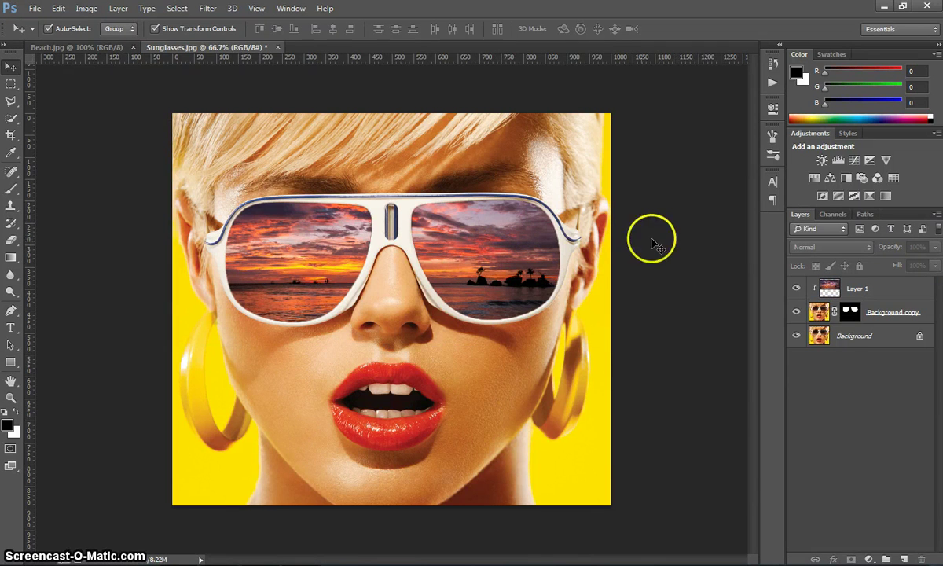
pyautogui.click(880, 287)
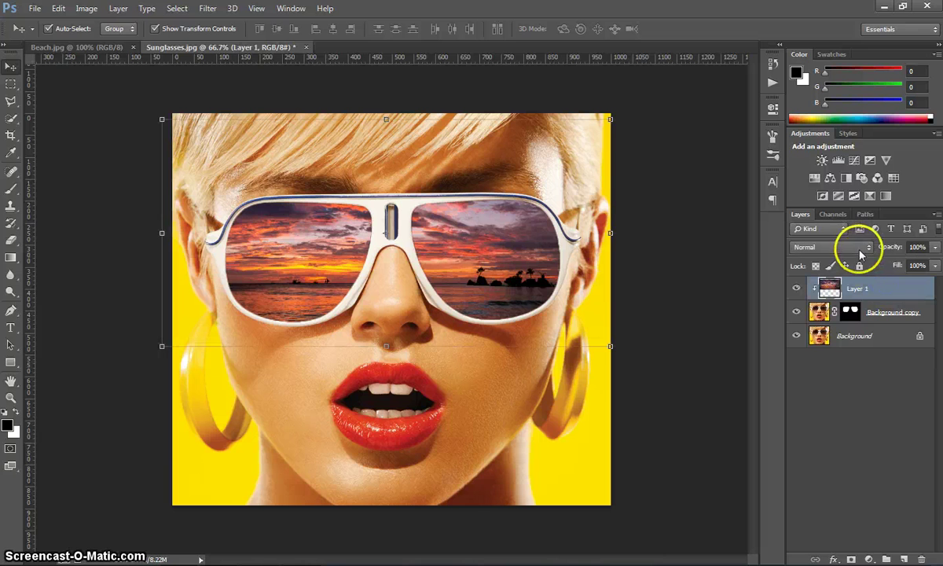
pyautogui.click(861, 249)
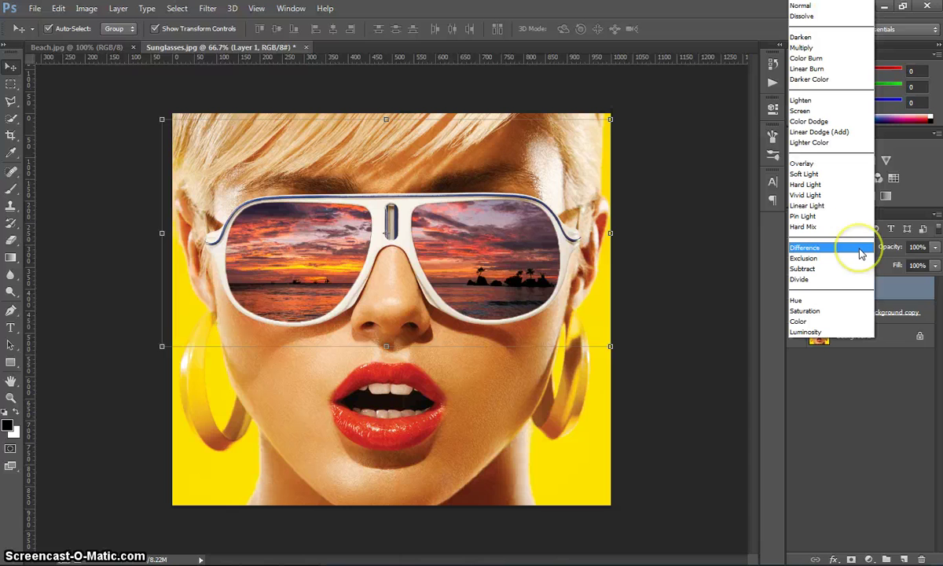
pyautogui.click(813, 122)
pyautogui.press('Down')
pyautogui.press('Down')
pyautogui.press('Down')
pyautogui.press('Down')
pyautogui.press('Down')
pyautogui.press('Down')
pyautogui.press('Down')
pyautogui.press('Down')
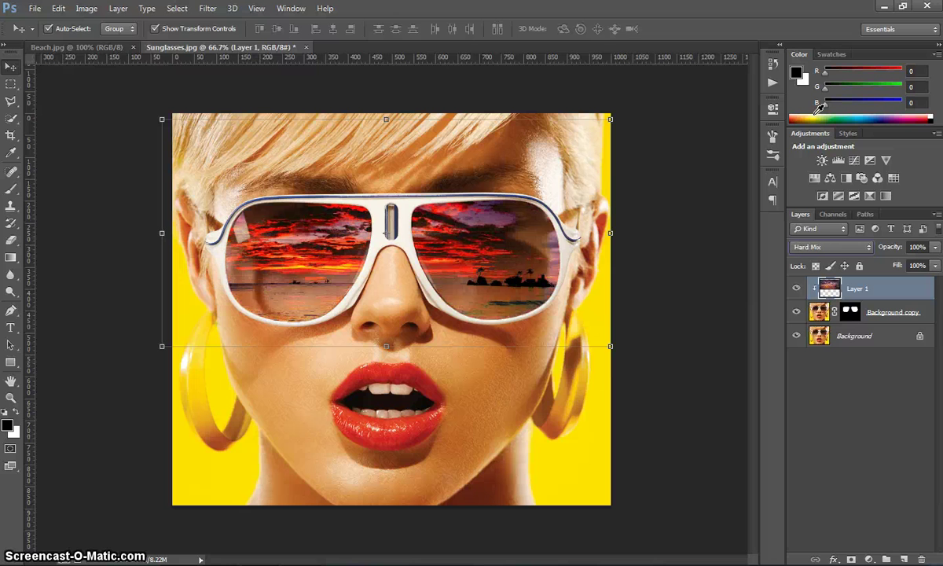
pyautogui.press('Down')
pyautogui.press('Up')
pyautogui.press('Up')
pyautogui.press('Up')
pyautogui.press('Up')
pyautogui.press('Up')
pyautogui.press('Up')
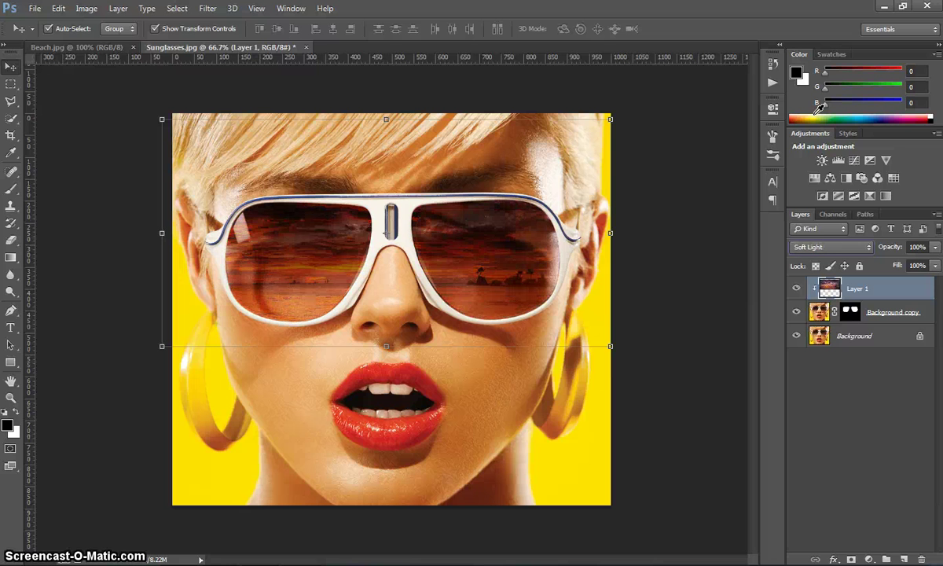
pyautogui.press('Down')
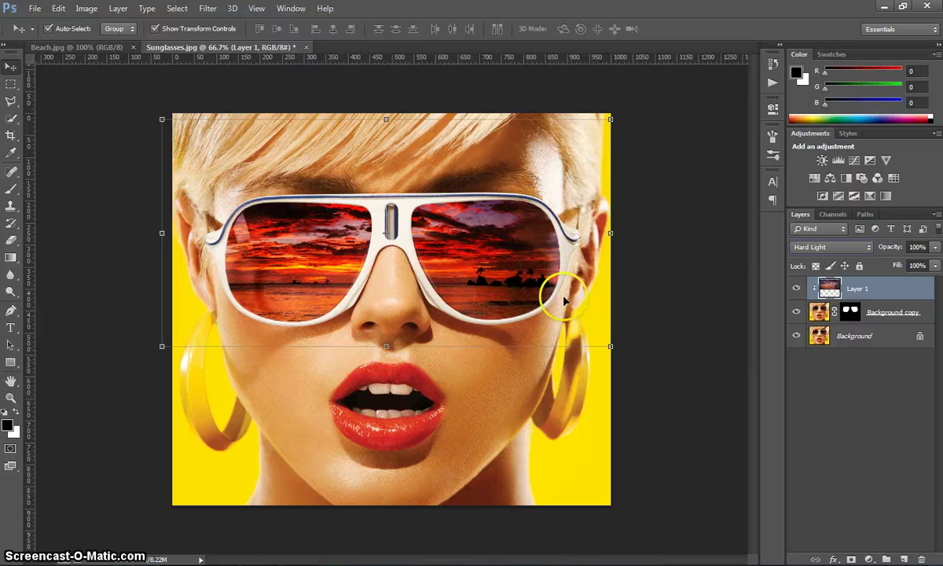
# Lower Layer 1's opacity to 91%.
pyautogui.click(935, 247)
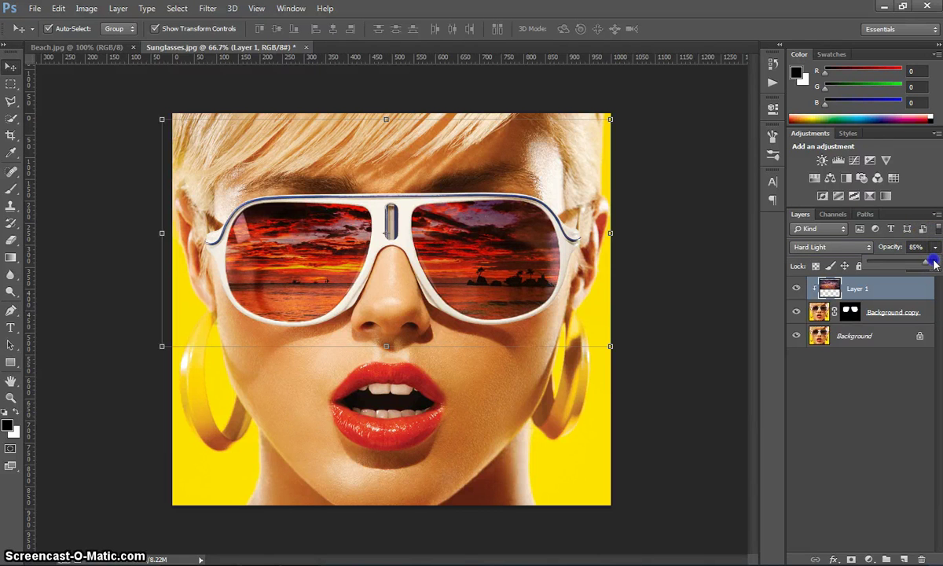
pyautogui.click(881, 282)
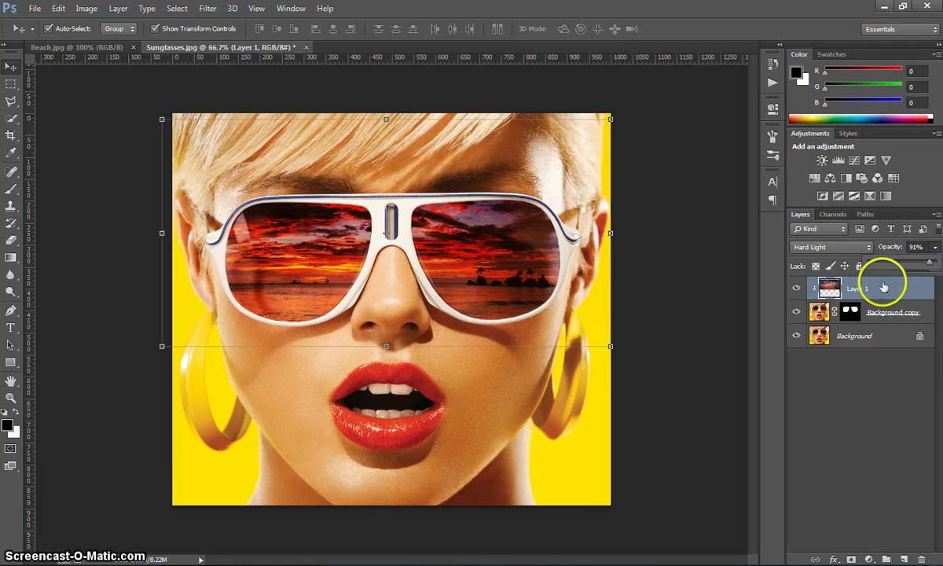
pyautogui.click(890, 431)
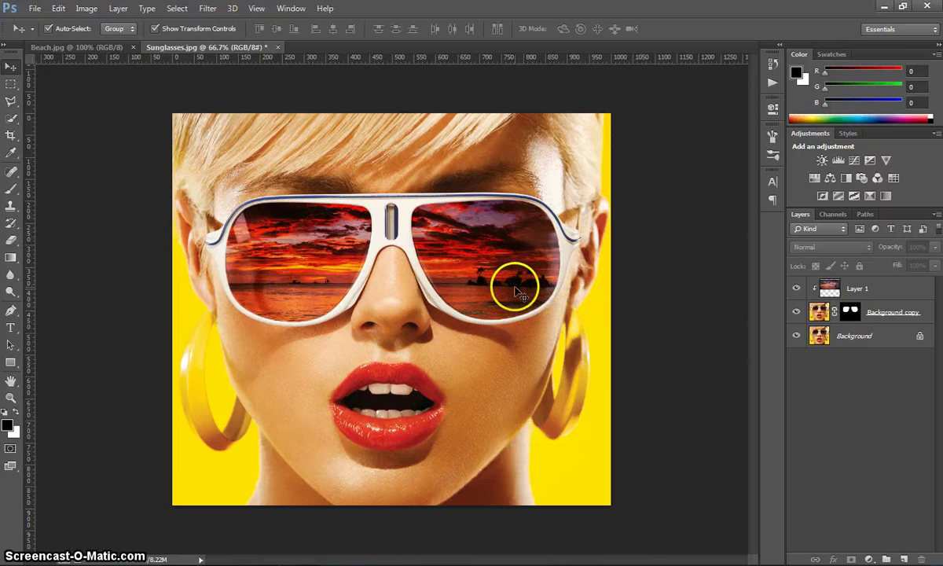
# Add a Brightness/Contrast adjustment layer above Layer 1 with Brightness 25 and Contrast 16.
pyautogui.click(877, 293)
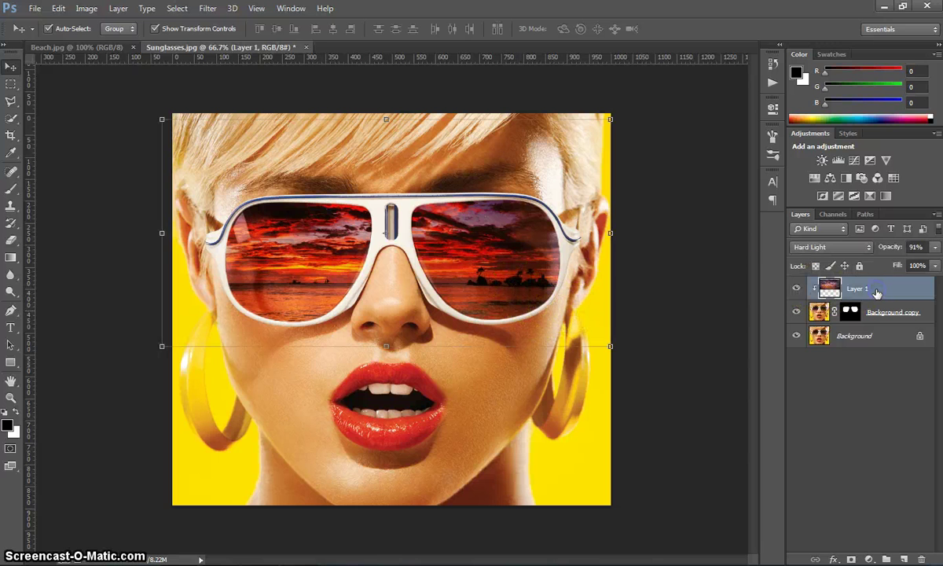
pyautogui.click(822, 161)
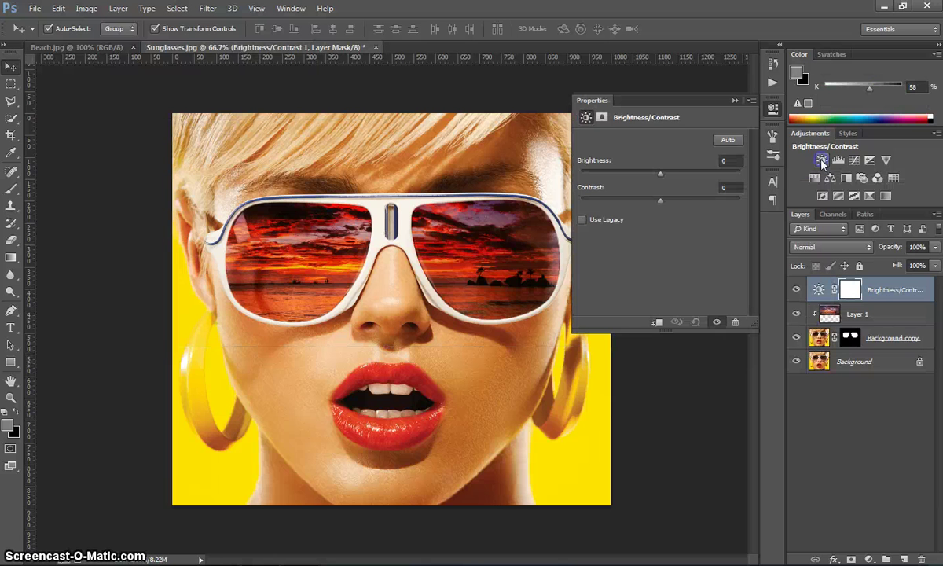
pyautogui.moveTo(653, 177); pyautogui.dragTo(661, 175)
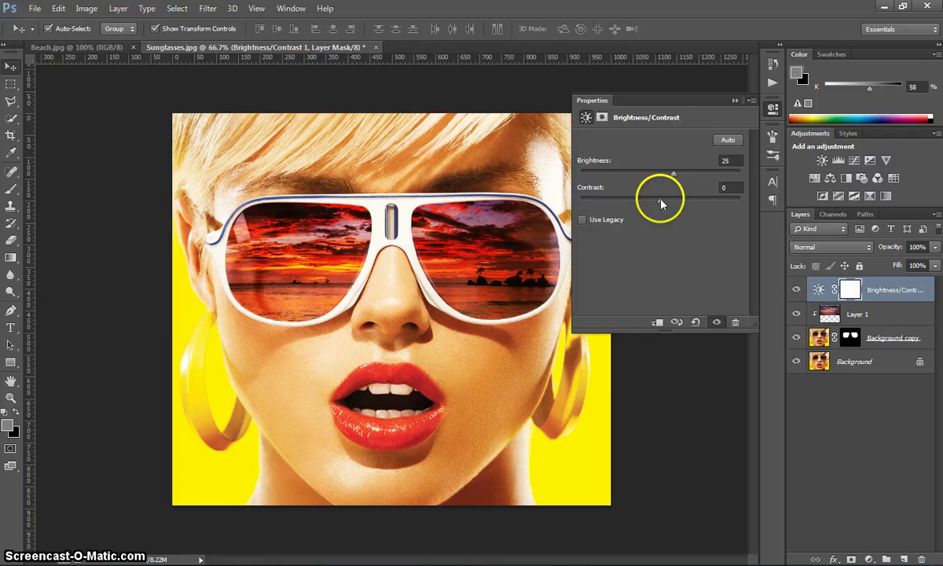
pyautogui.moveTo(663, 203); pyautogui.dragTo(661, 204)
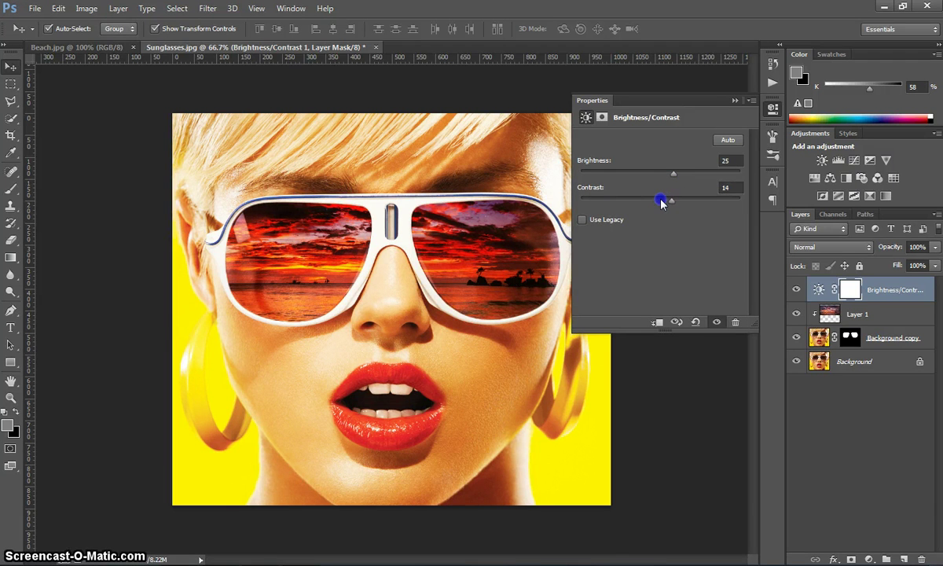
pyautogui.moveTo(673, 203); pyautogui.dragTo(674, 203)
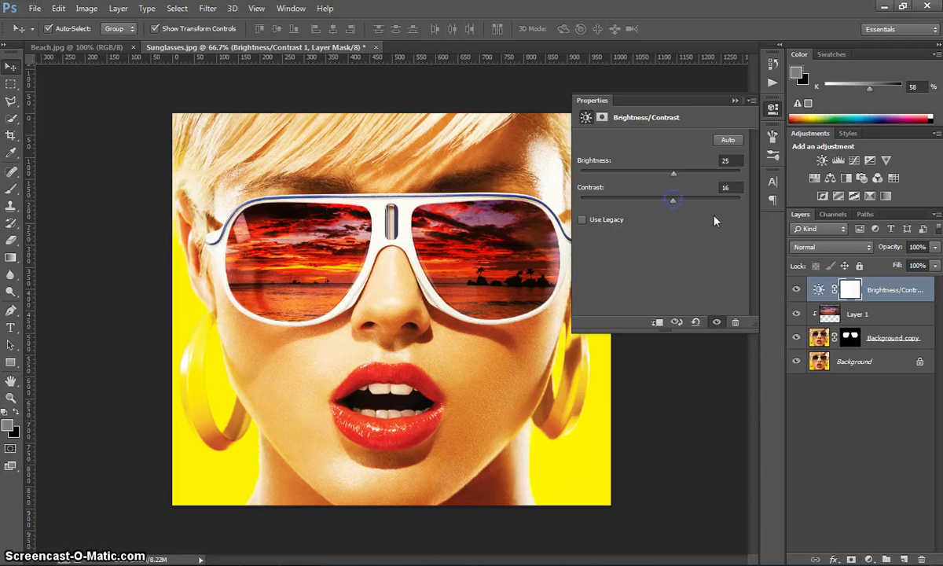
pyautogui.click(736, 102)
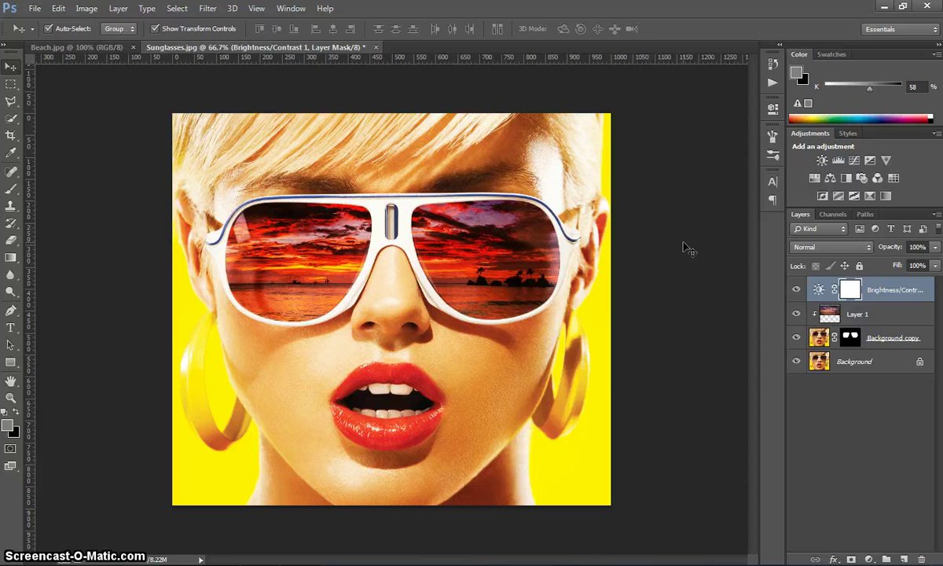
pyautogui.click(34, 9)
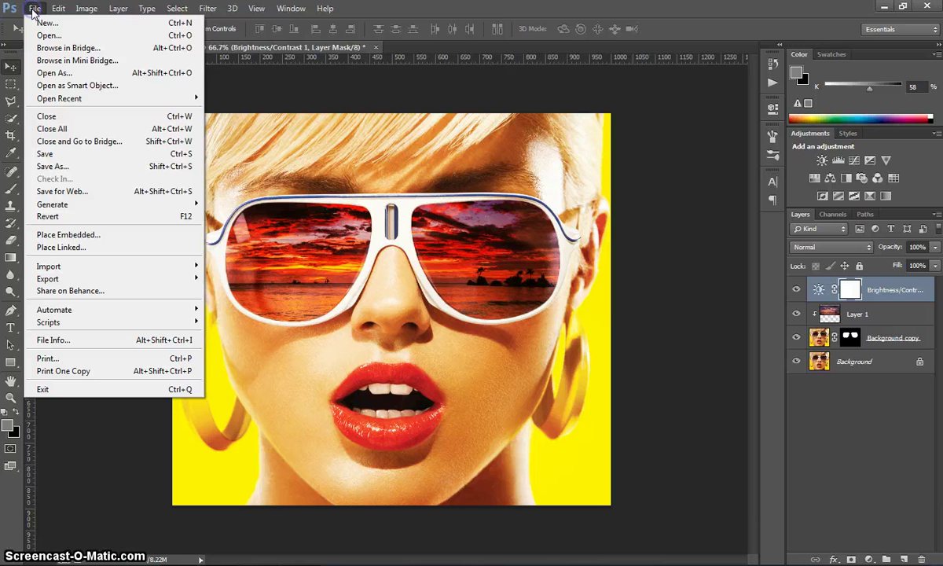
pyautogui.click(92, 198)
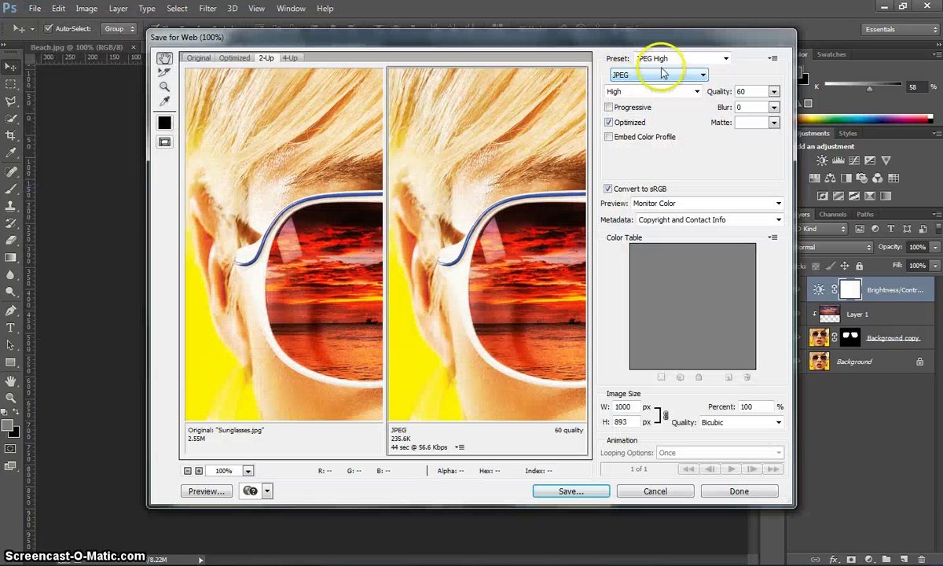
pyautogui.click(653, 91)
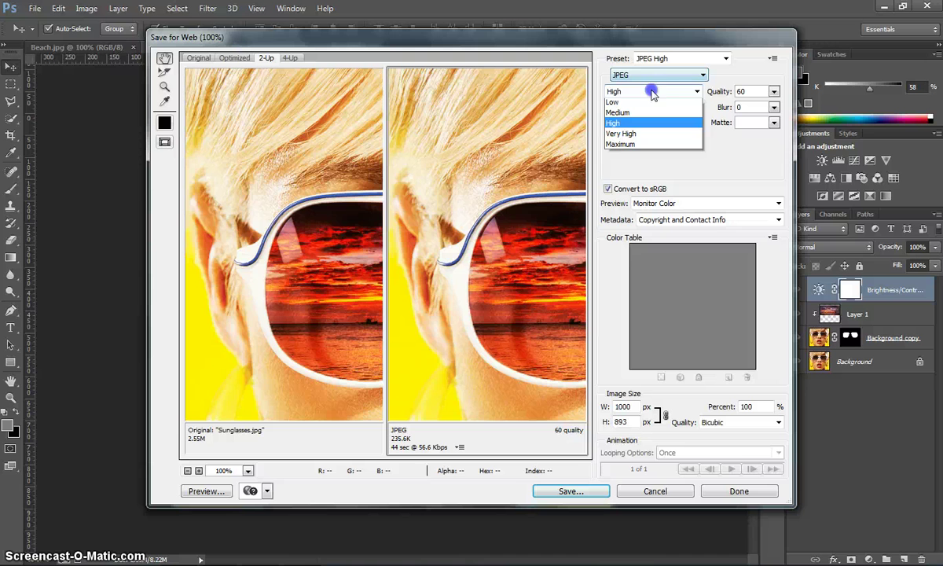
pyautogui.click(649, 137)
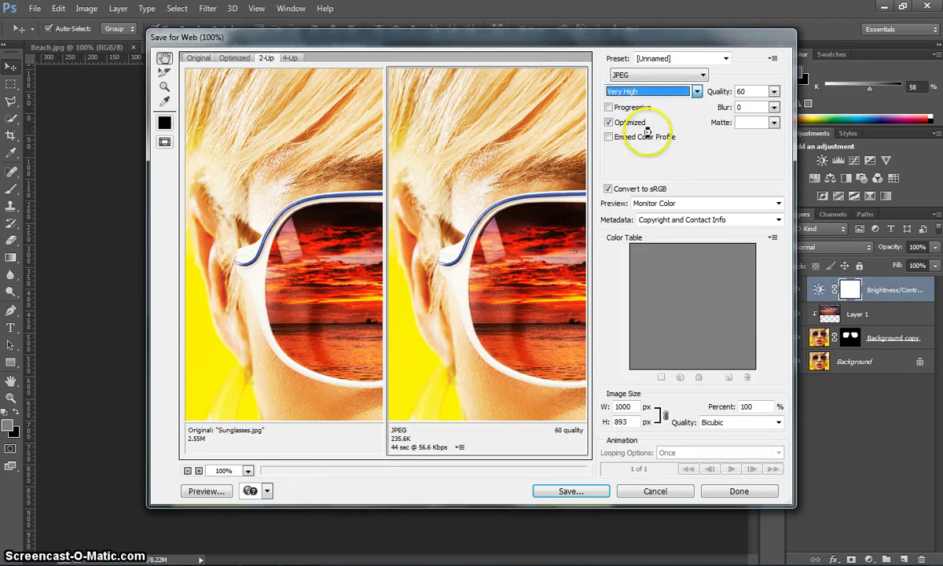
pyautogui.click(675, 493)
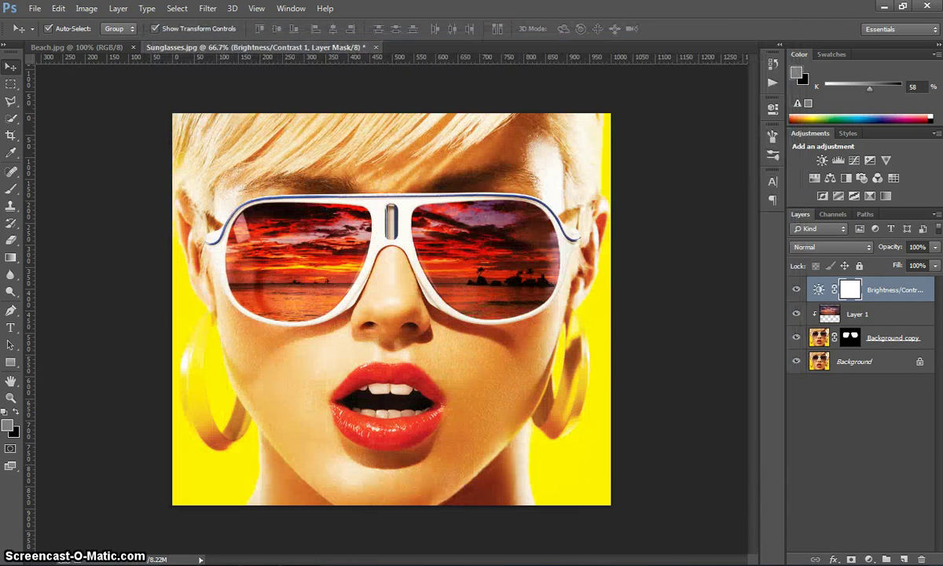